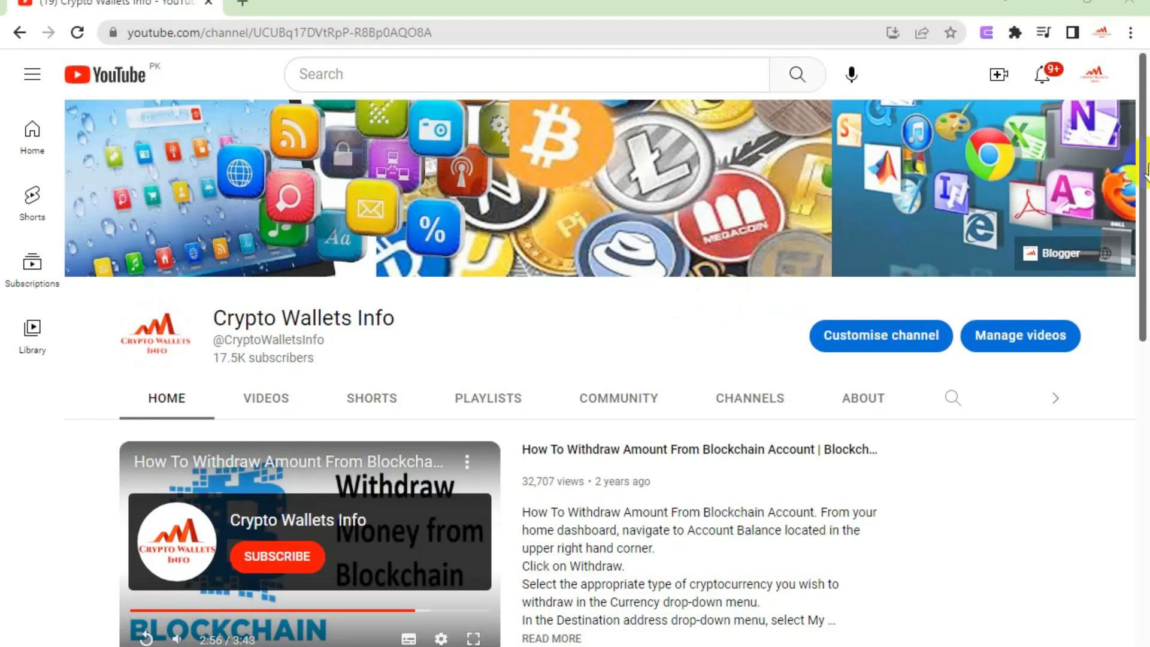
# - Show the Crypto Wallets Info channel's Videos tab and scroll through its newest uploads
pyautogui.scroll(-2, 1145, 234)
pyautogui.scroll(-5, 1146, 233)
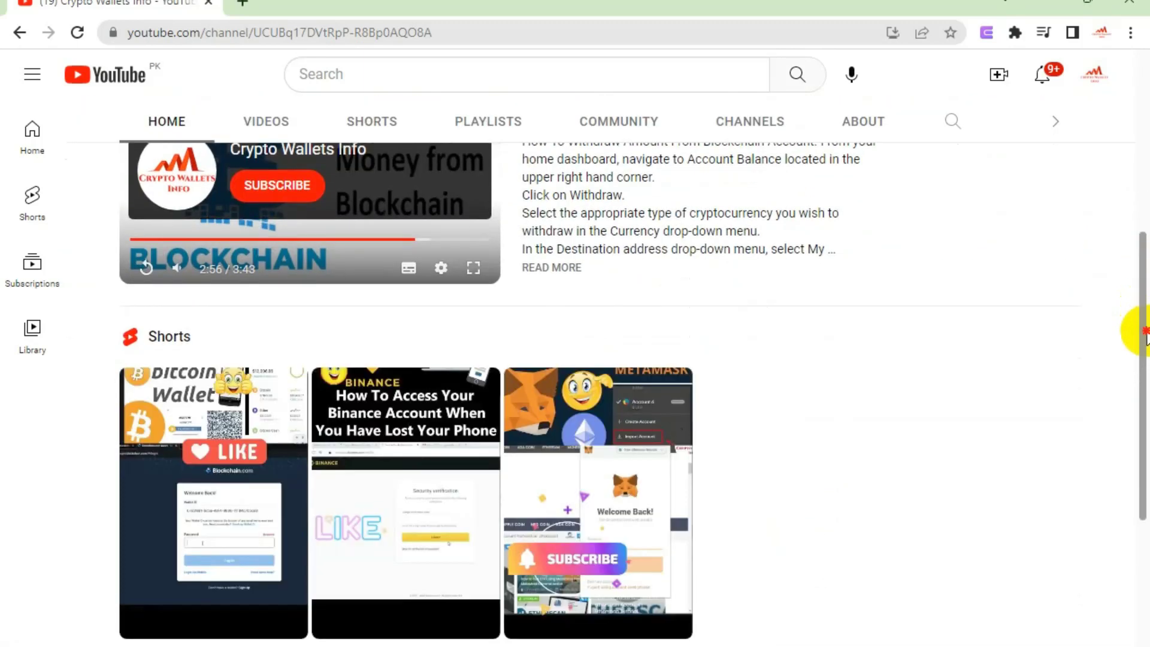
pyautogui.moveTo(1146, 332); pyautogui.dragTo(1145, 470)
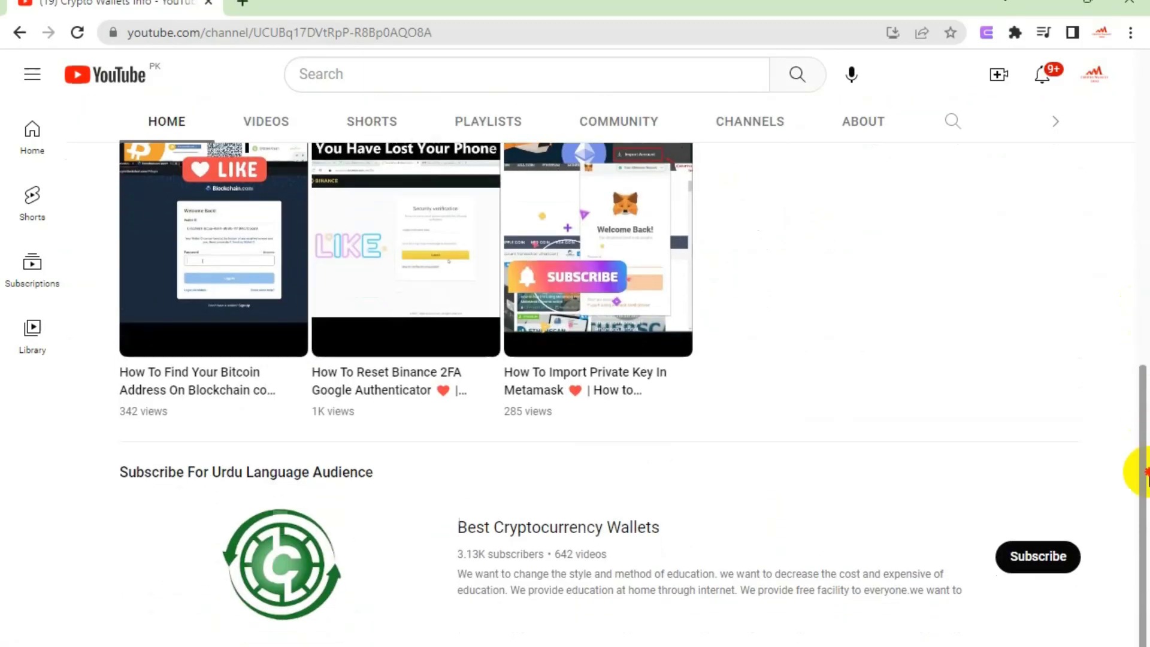
pyautogui.moveTo(1145, 527); pyautogui.dragTo(1142, 89)
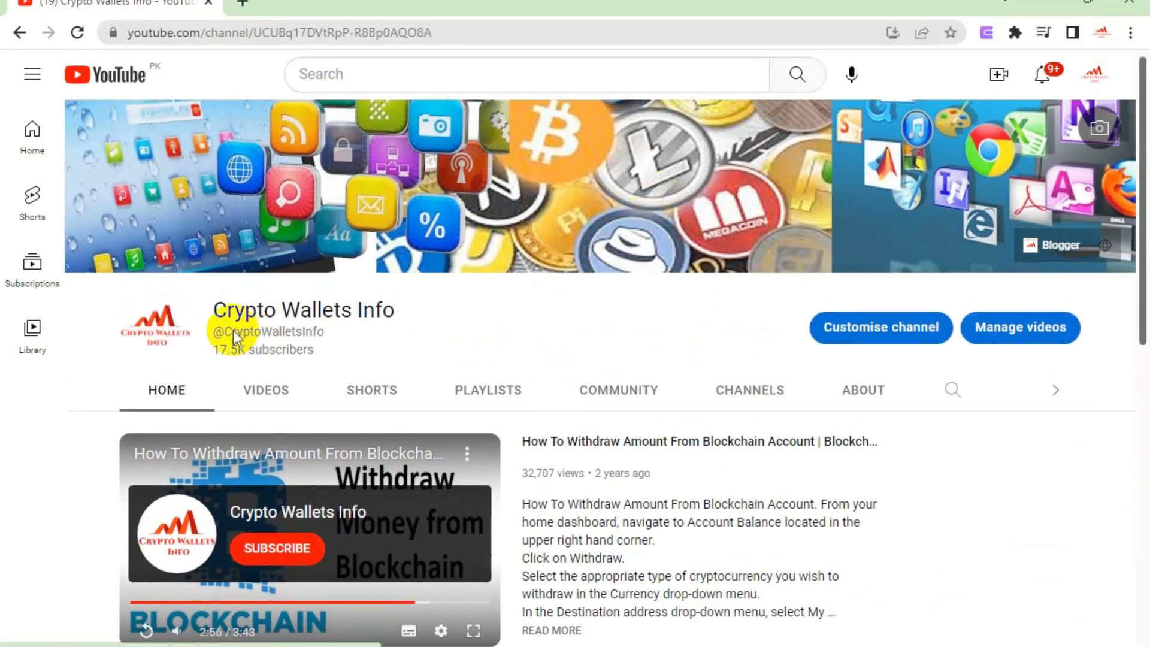
pyautogui.click(266, 400)
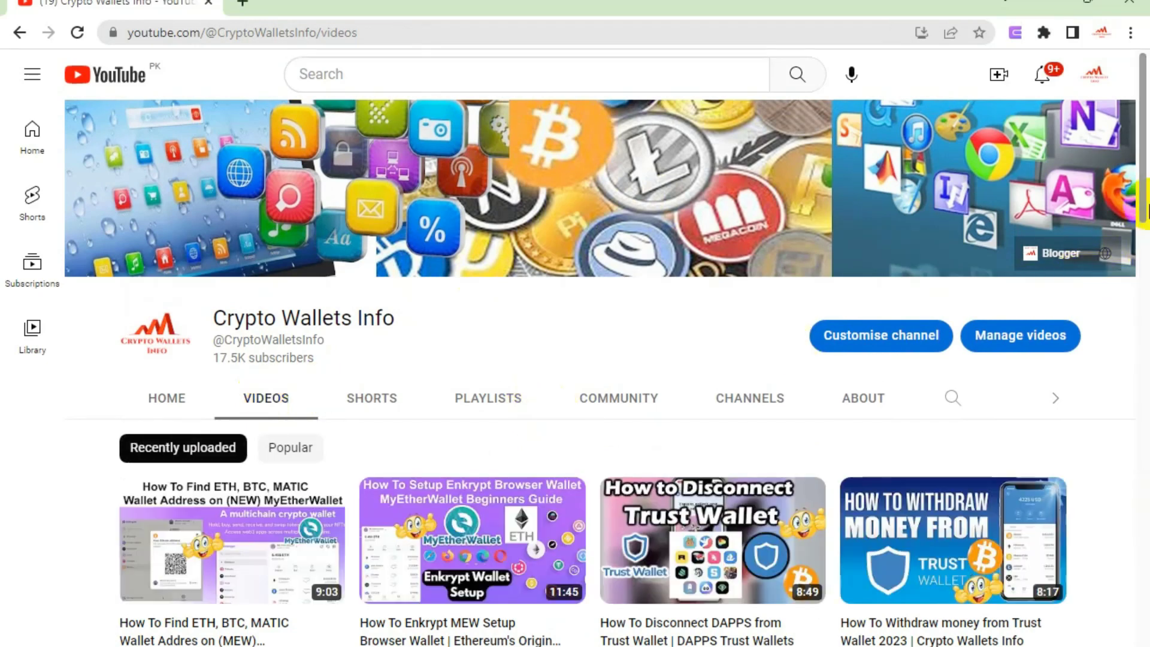
pyautogui.moveTo(1147, 211); pyautogui.dragTo(1146, 254)
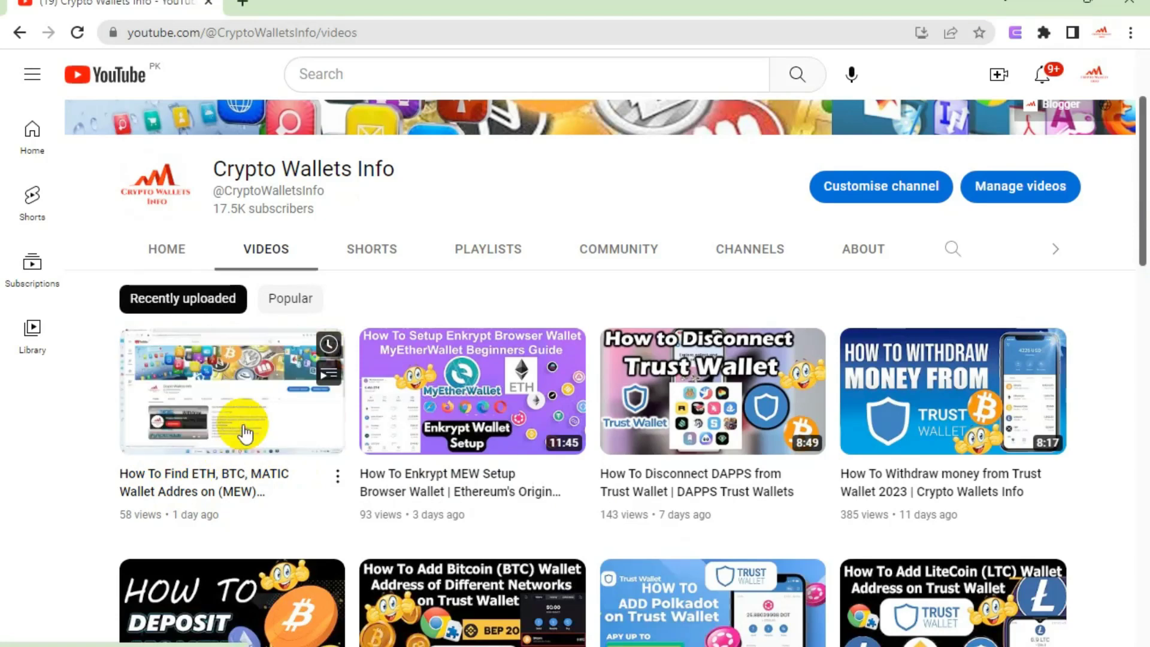
pyautogui.scroll(3, 1138, 154)
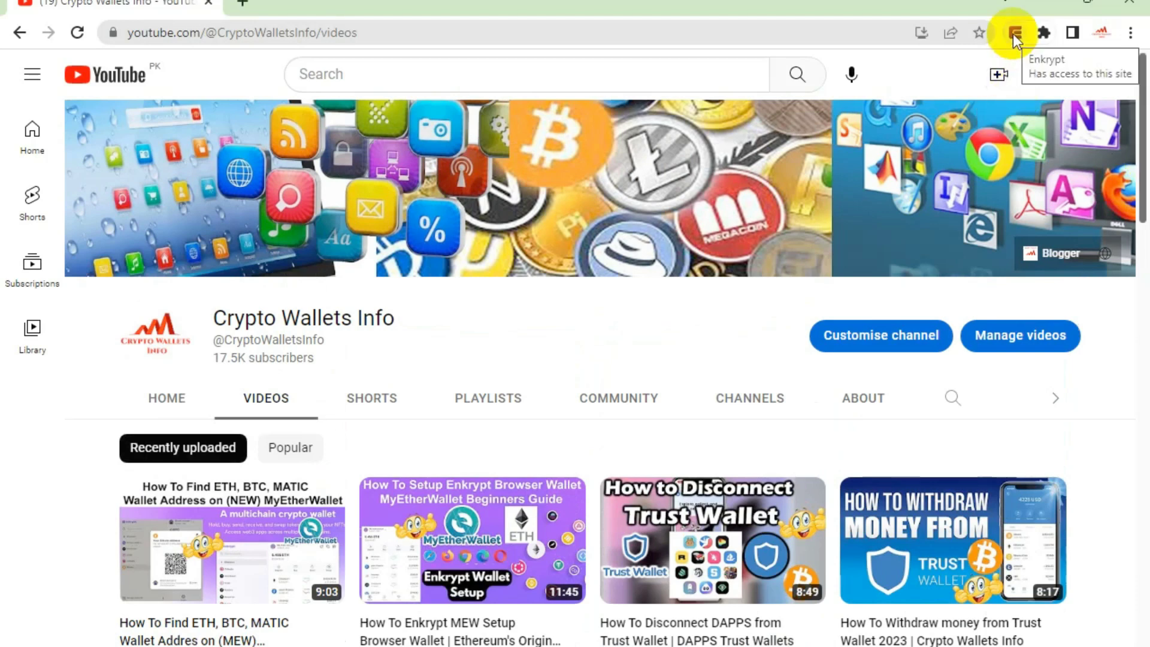
# - Unlock the Enkrypt extension with the wallet password to reach EVM Account 1 on Ethereum
pyautogui.click(1012, 34)
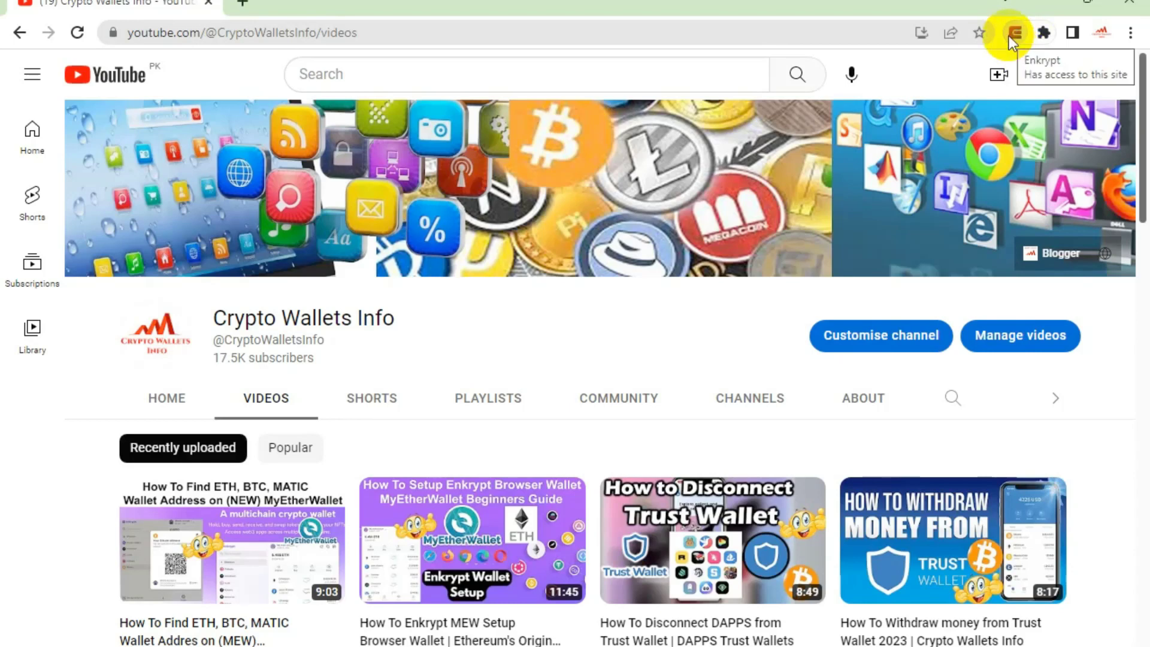
pyautogui.click(1009, 35)
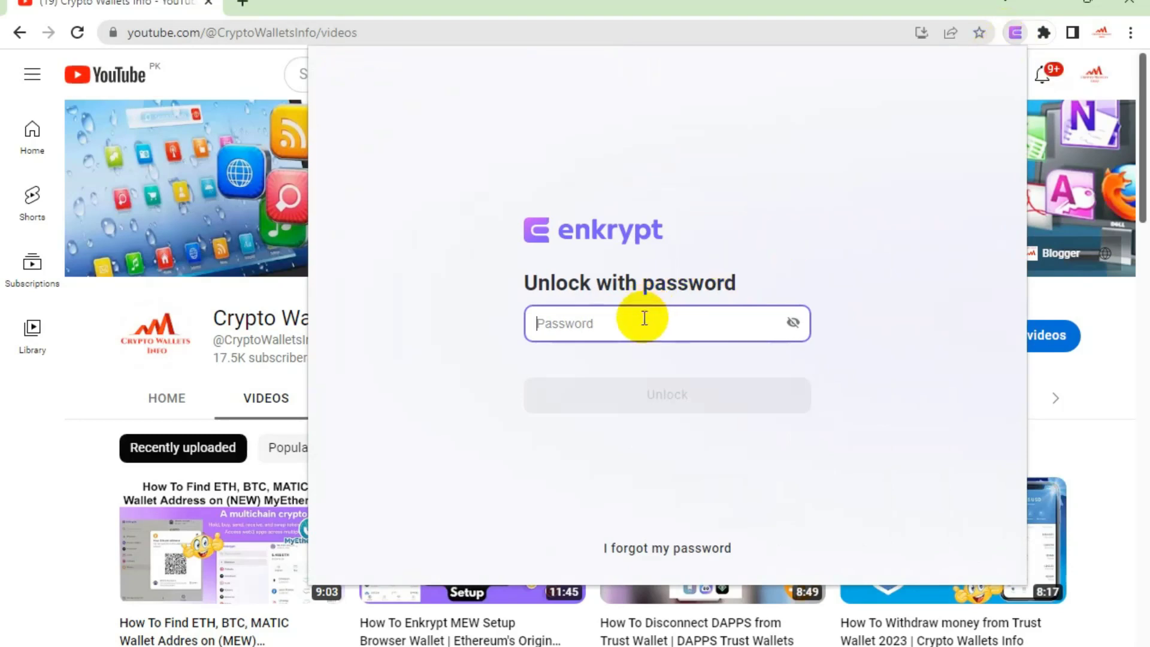
pyautogui.write('******')
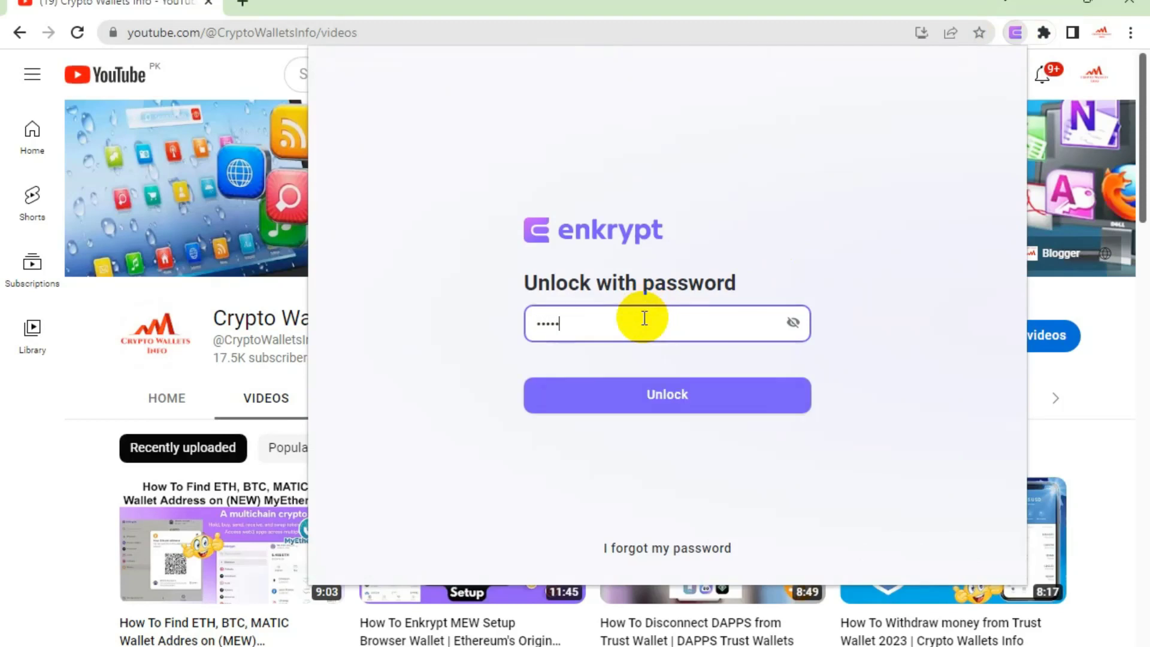
pyautogui.write('*******')
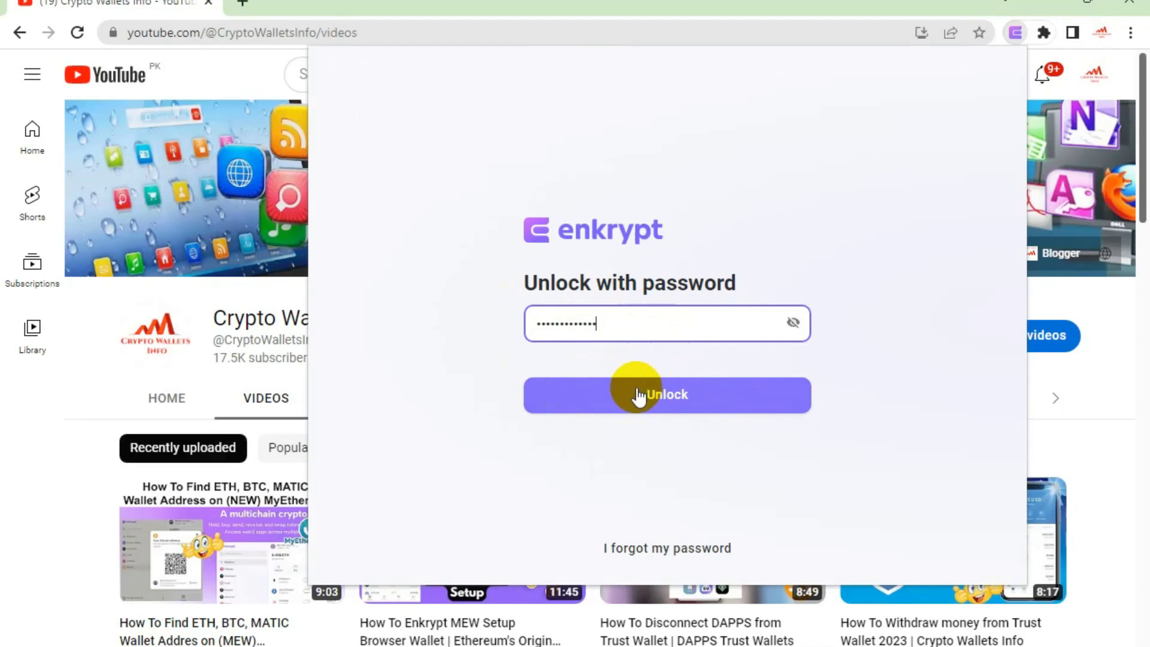
pyautogui.click(664, 408)
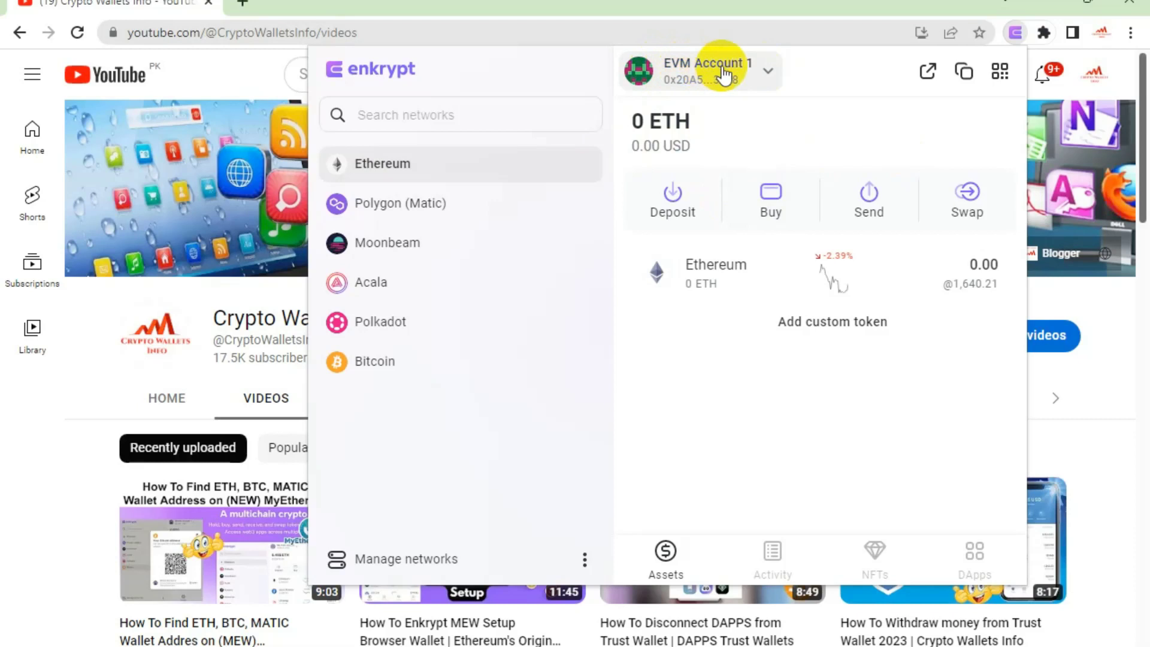
# - Expand the EVM Account 1 dropdown to list the wallet's accounts and add-account options
pyautogui.click(771, 72)
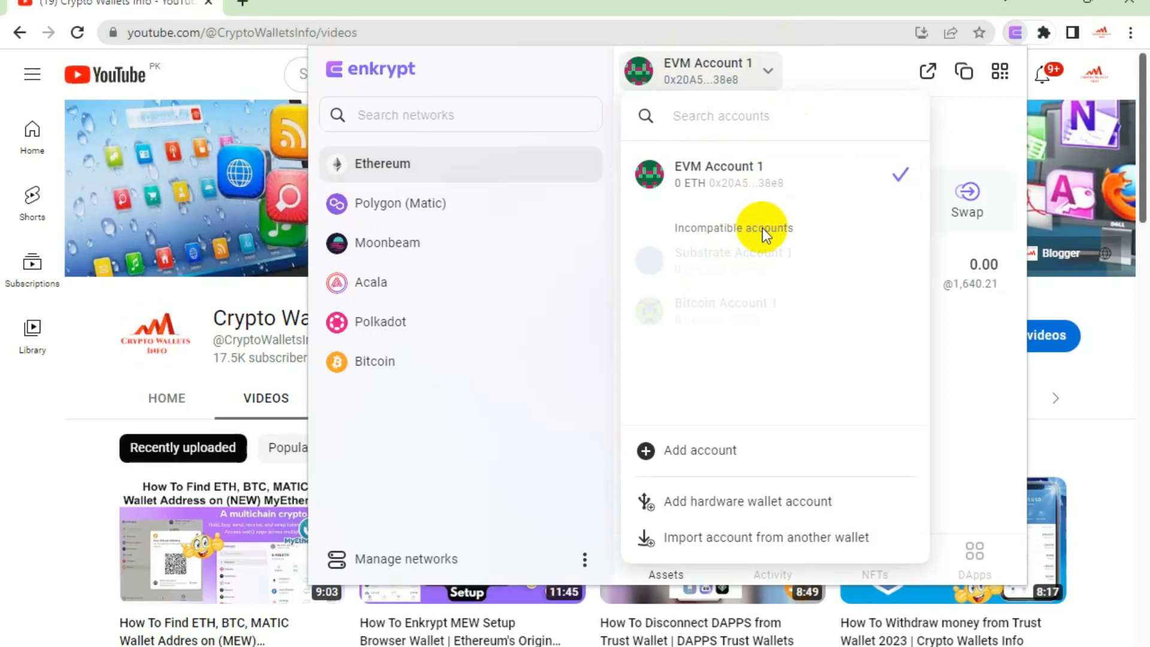
# - Create a new Ethereum account named 'ETHER ACCOUNT 2'
pyautogui.click(693, 460)
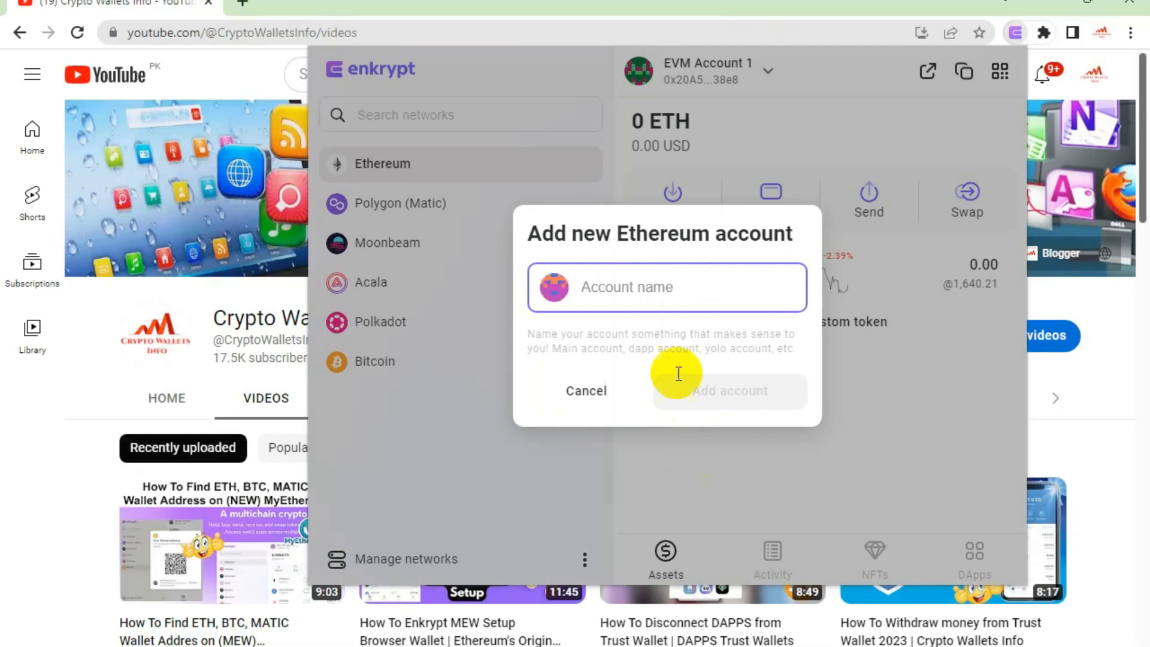
pyautogui.click(669, 278)
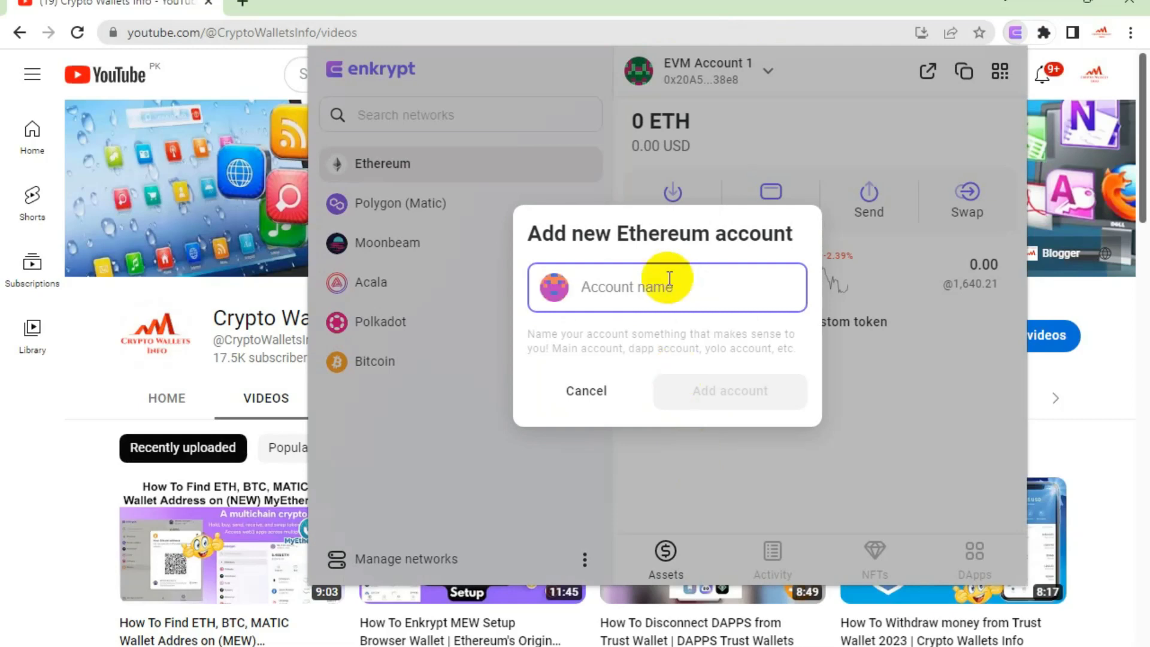
pyautogui.write('ETHER')
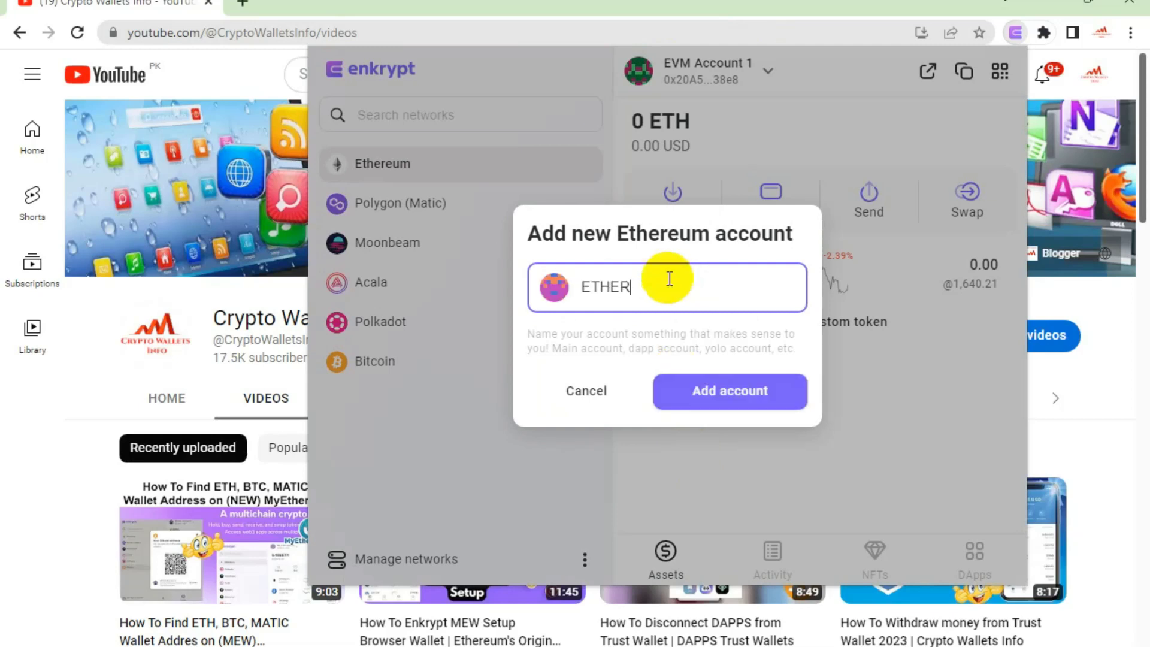
pyautogui.write(' ACCOUNT 2')
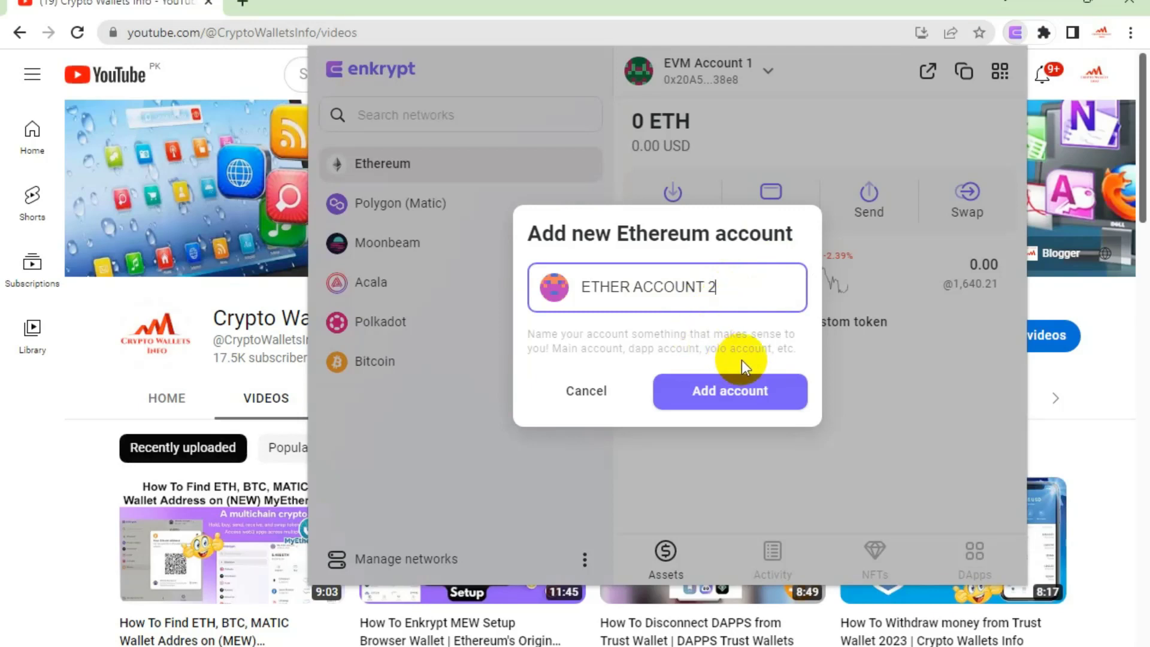
pyautogui.click(728, 393)
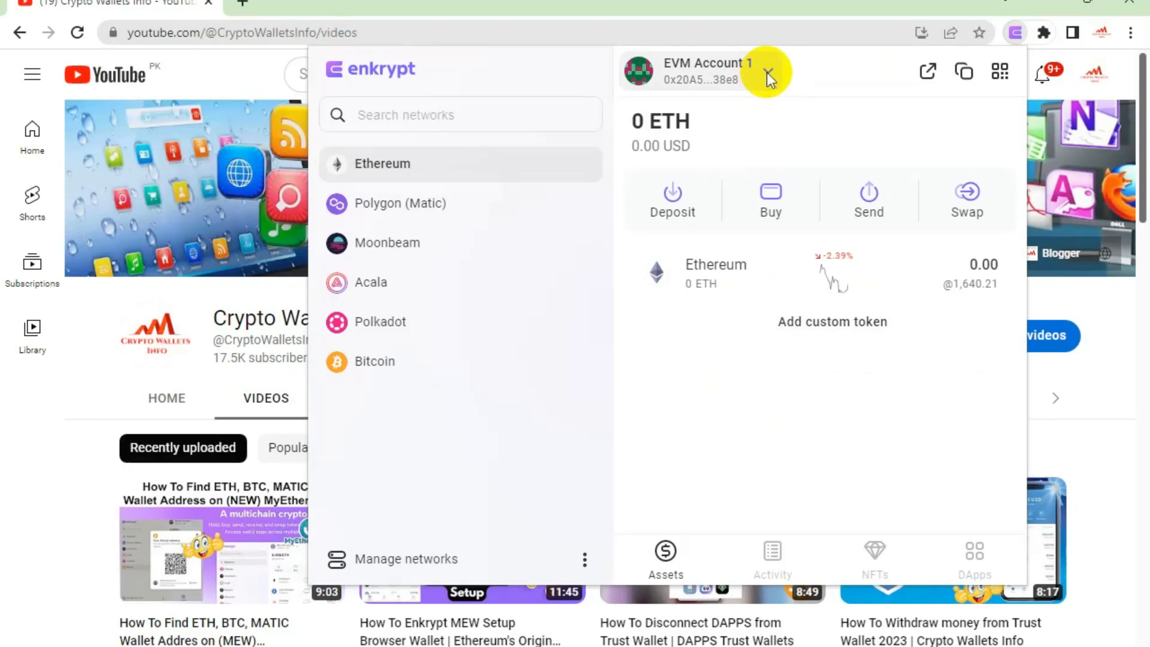
# - Create a third Ethereum account named 'eth account 3', fixing a typo in the name
pyautogui.click(768, 74)
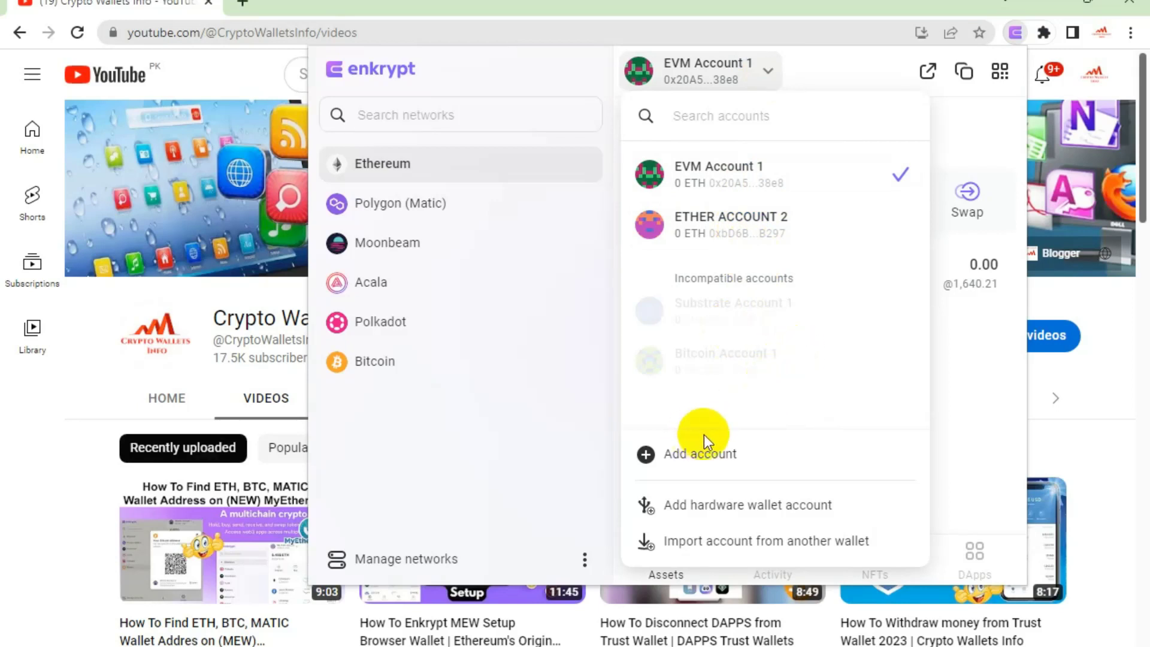
pyautogui.click(709, 455)
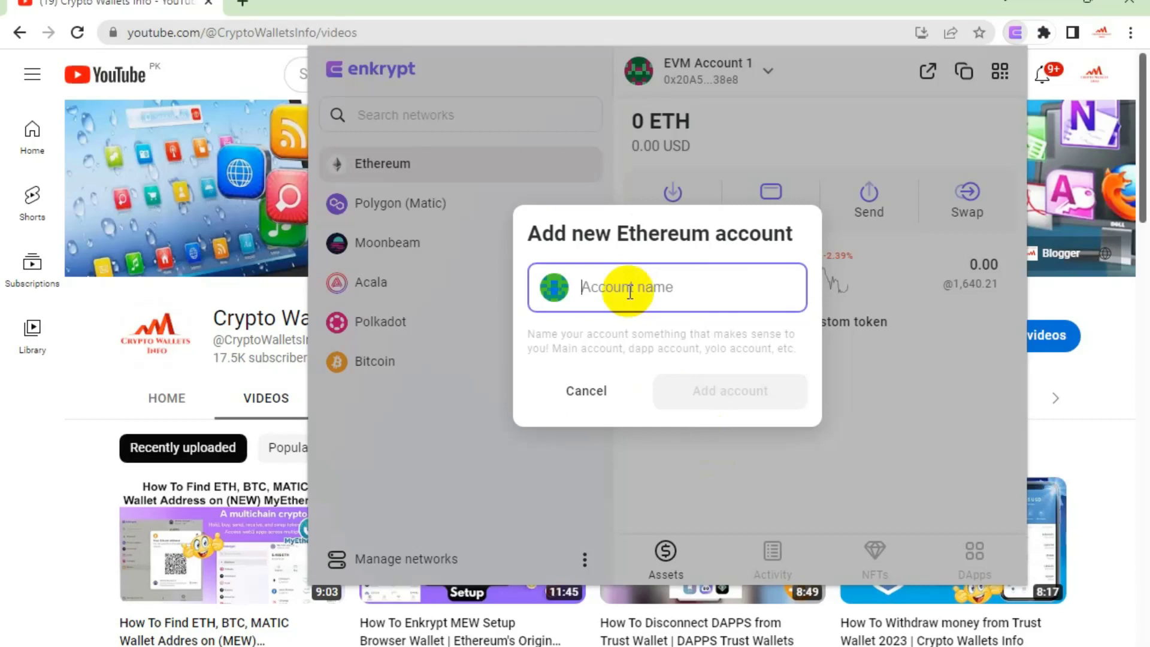
pyautogui.write('eth')
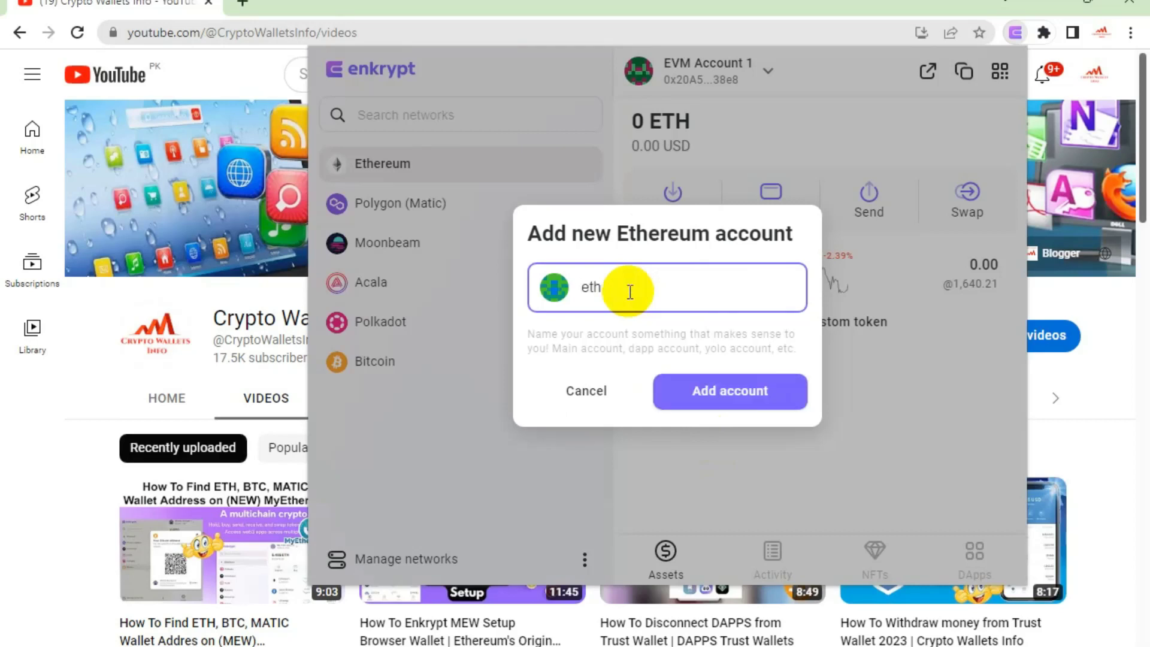
pyautogui.write(' 3')
pyautogui.press('BackSpace')
pyautogui.write('account 3')
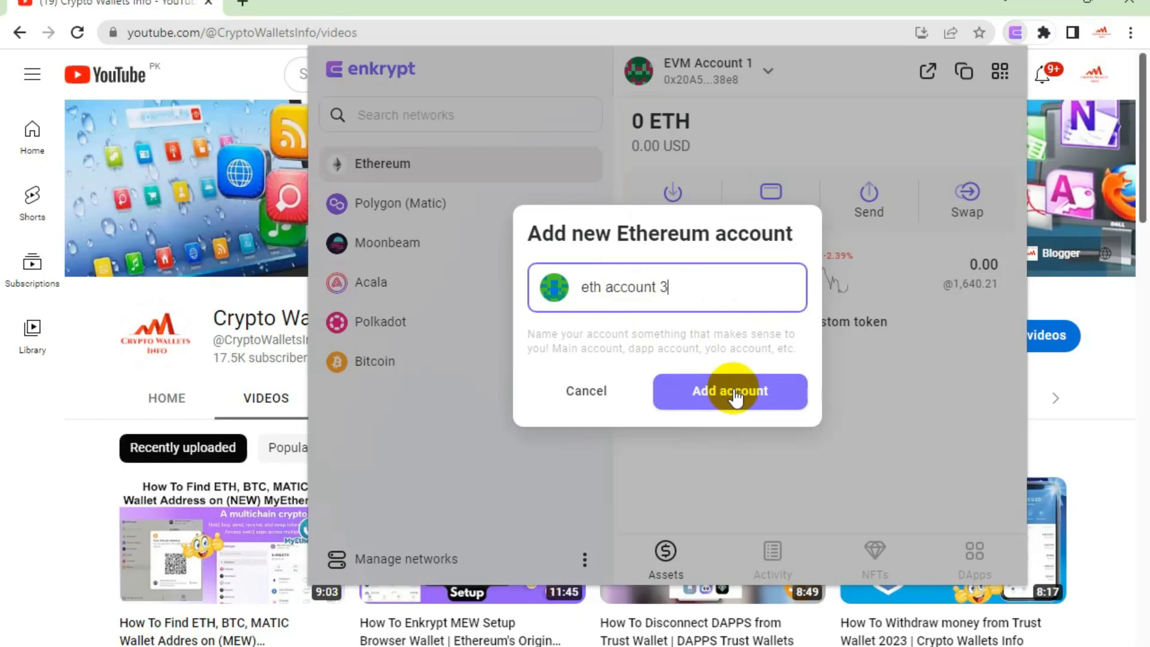
pyautogui.click(736, 393)
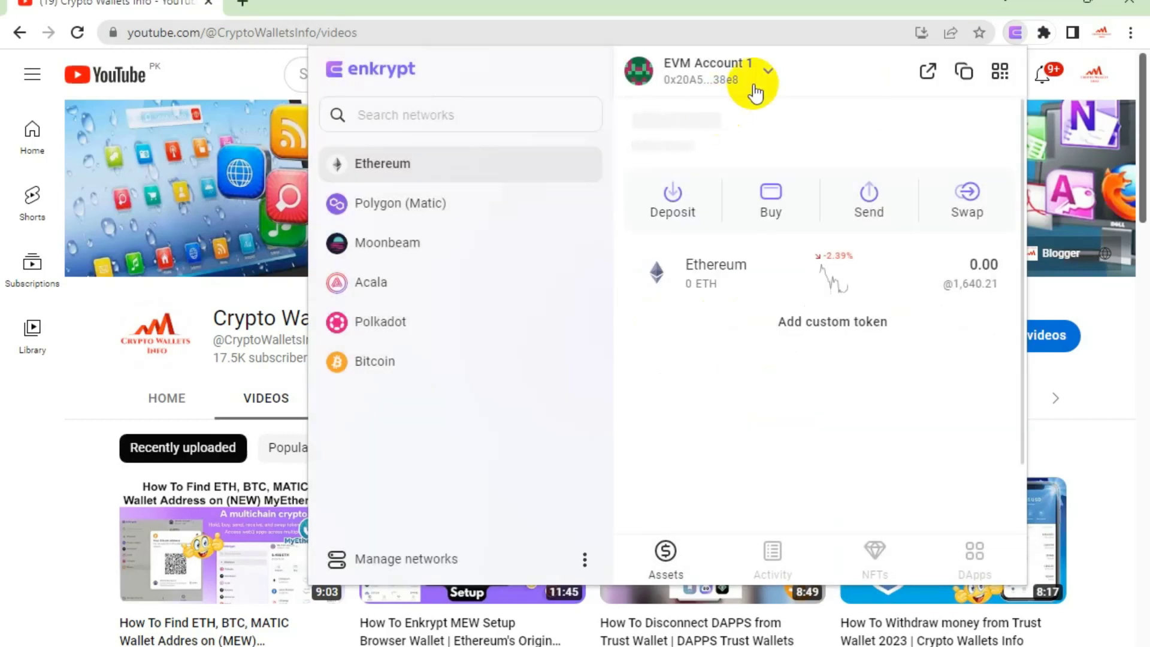
# - Add an Ethereum account named 'eth account 4'
pyautogui.click(768, 75)
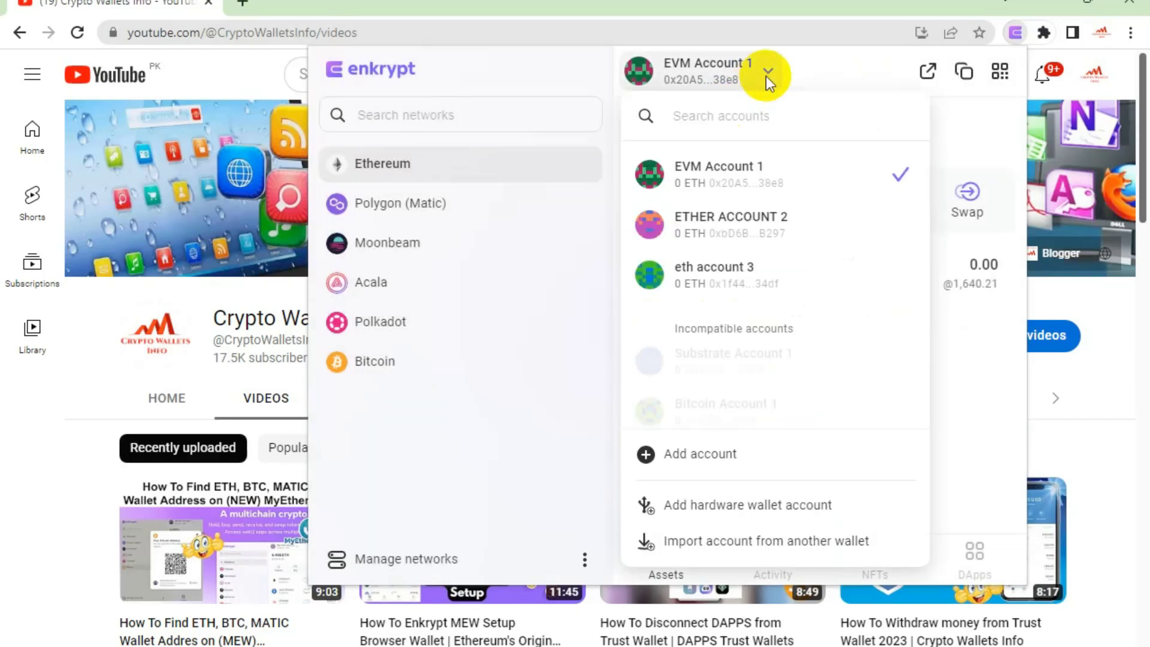
pyautogui.click(694, 455)
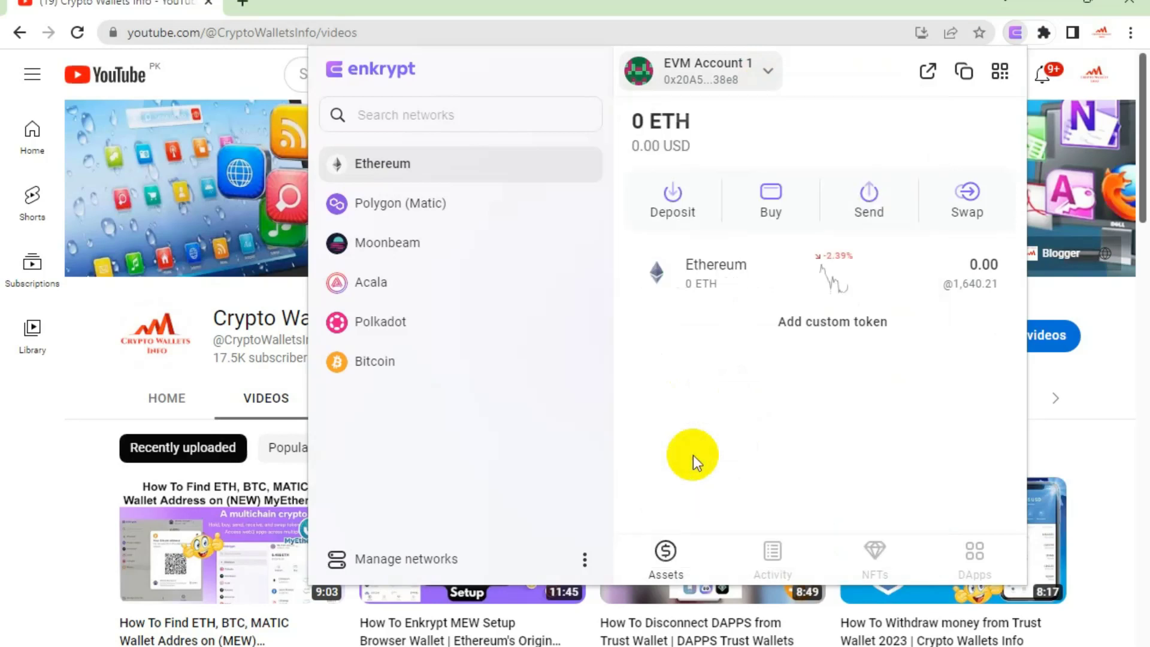
pyautogui.write('eth')
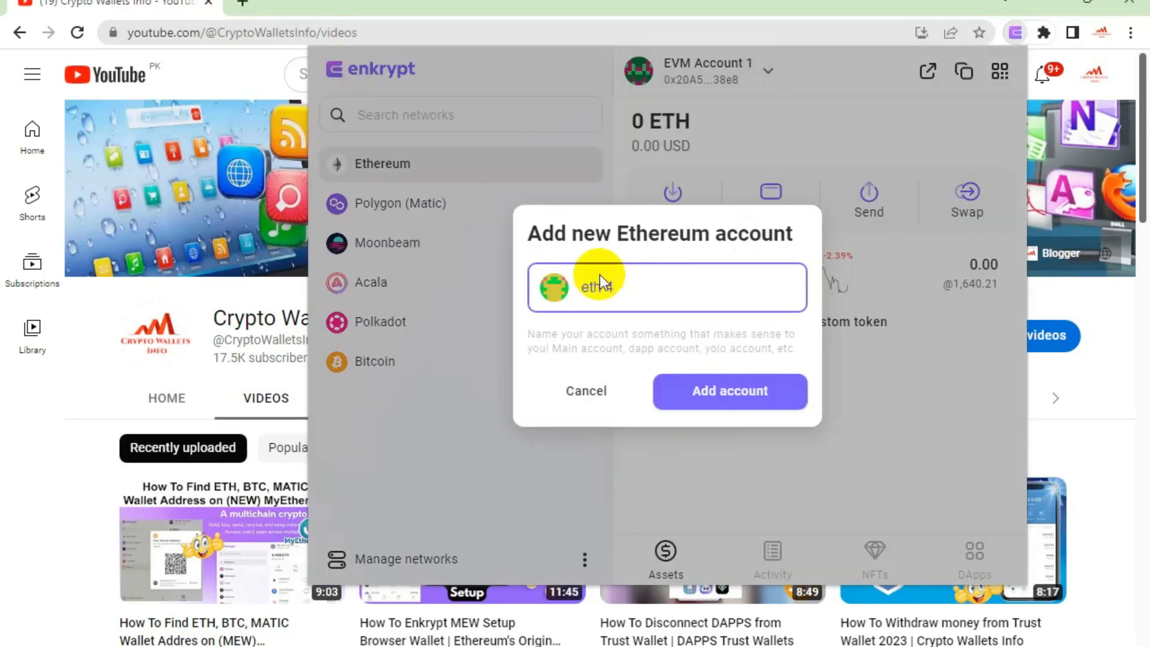
pyautogui.write(' account 4')
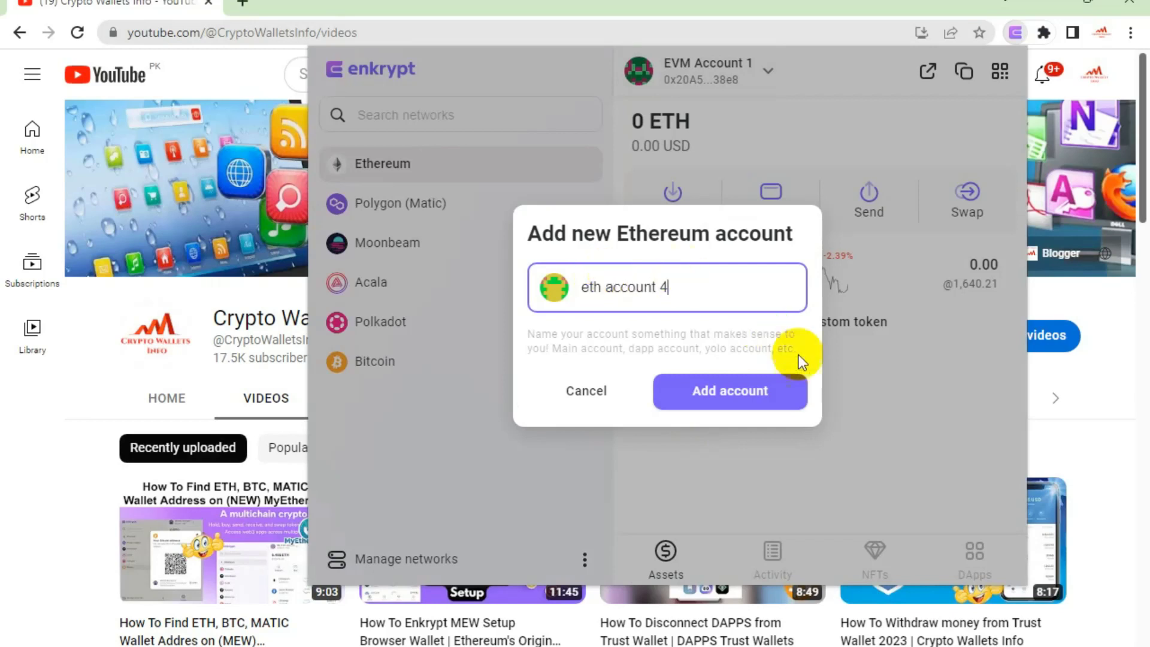
pyautogui.click(743, 395)
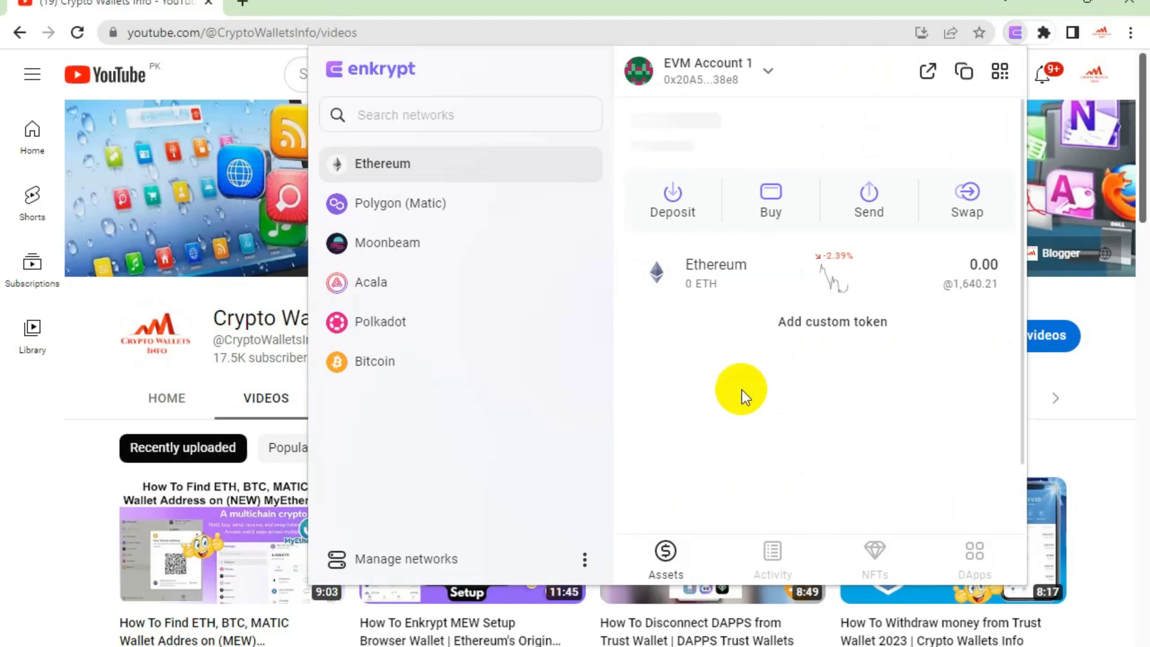
# - Add an Ethereum account named 'eth account 5' and show the account list
pyautogui.click(770, 76)
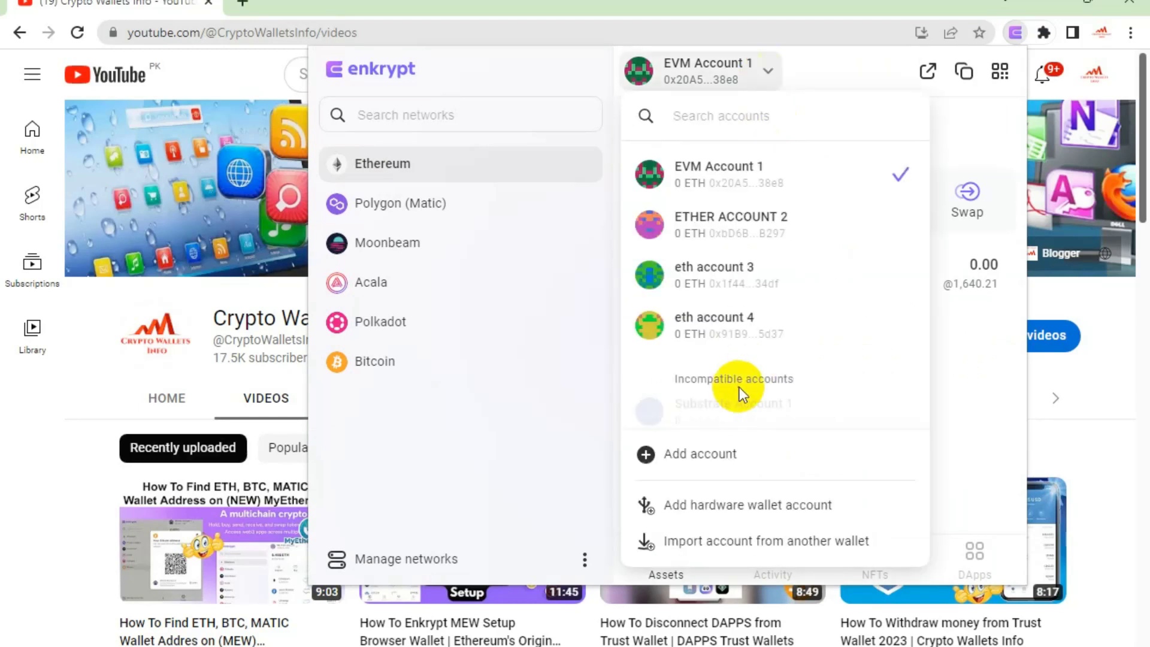
pyautogui.click(710, 457)
pyautogui.write('eth ad')
pyautogui.write('count 5')
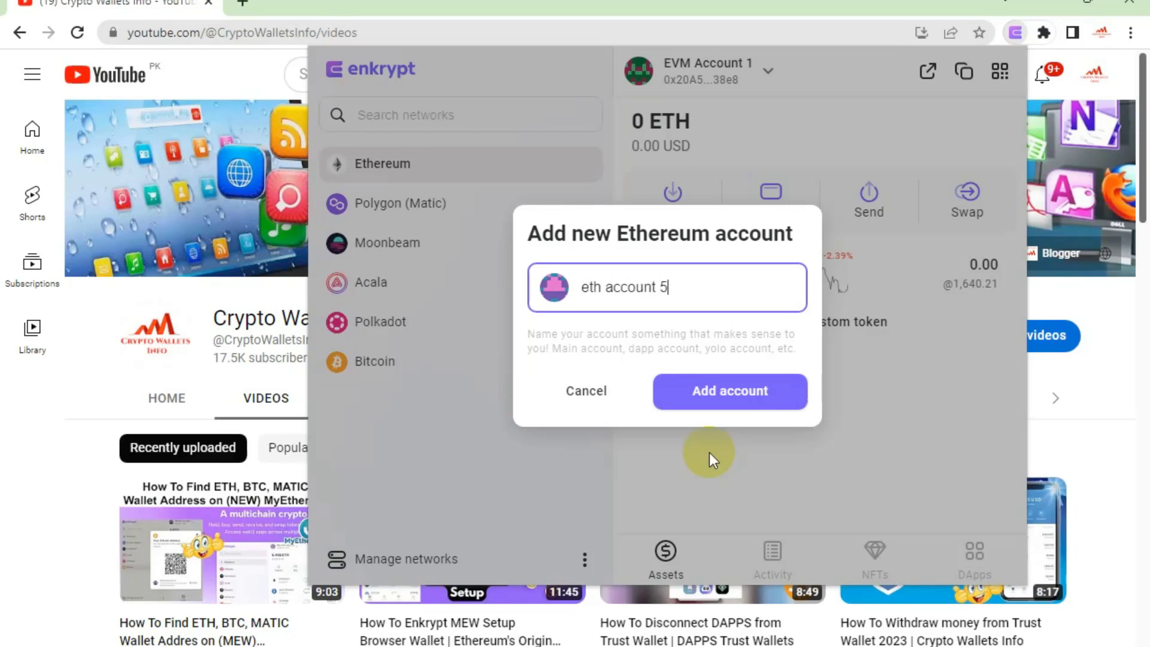
pyautogui.click(752, 397)
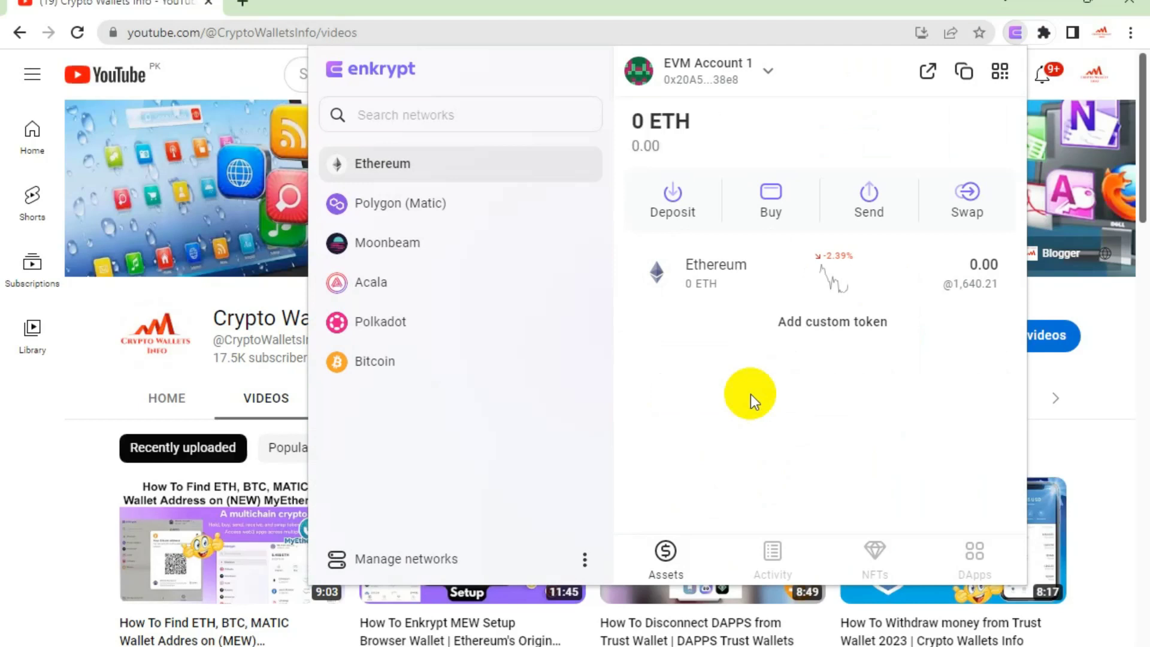
pyautogui.click(767, 70)
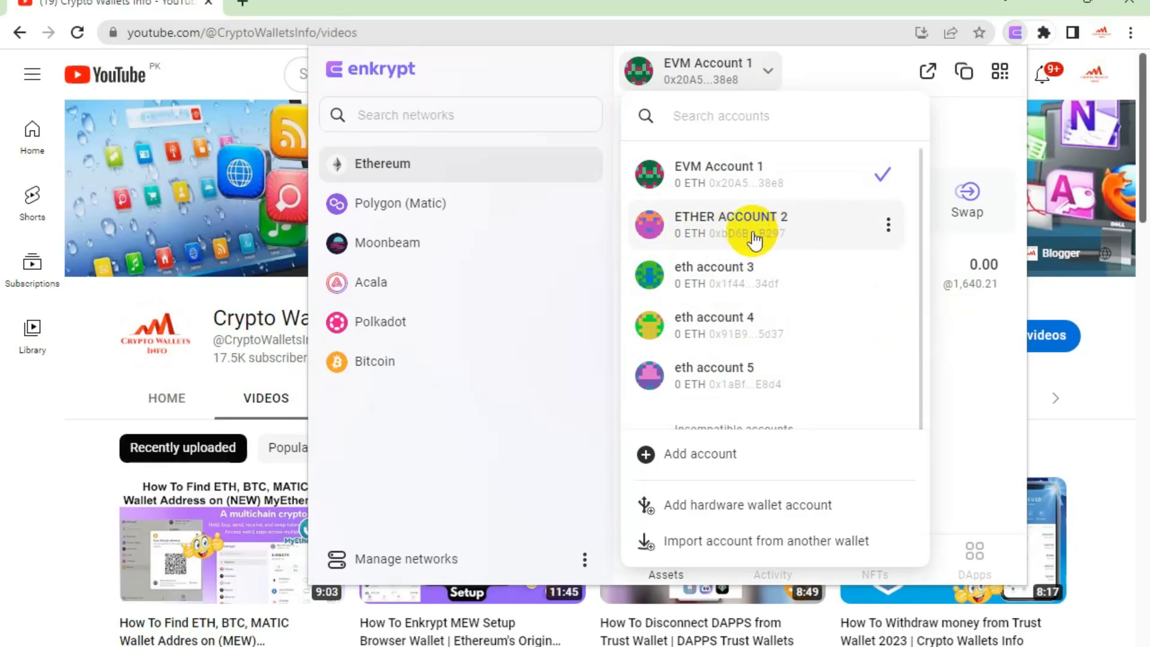
# - Switch the active account to ETHER ACCOUNT 2, then to eth account 5
pyautogui.click(754, 237)
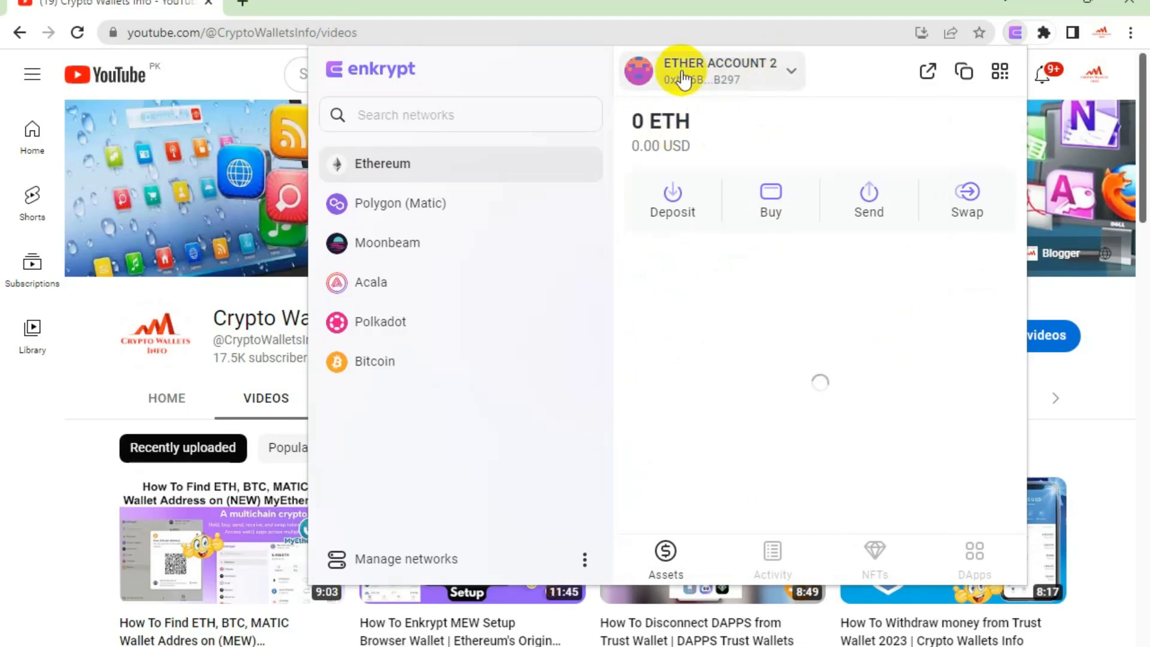
pyautogui.click(792, 75)
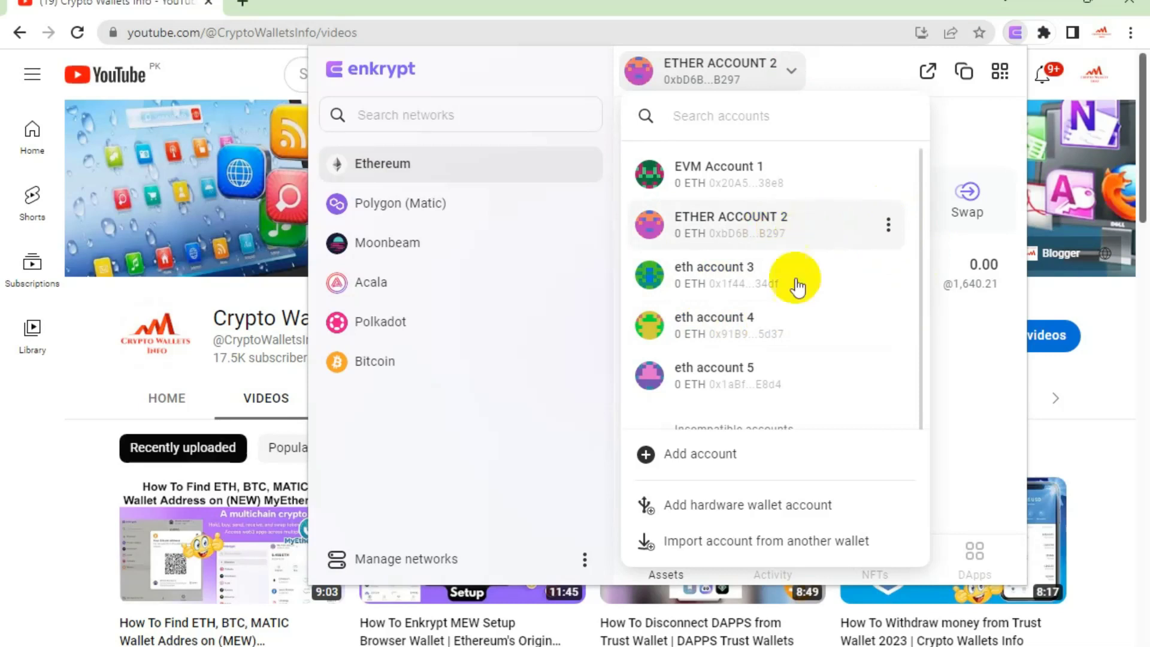
pyautogui.click(740, 376)
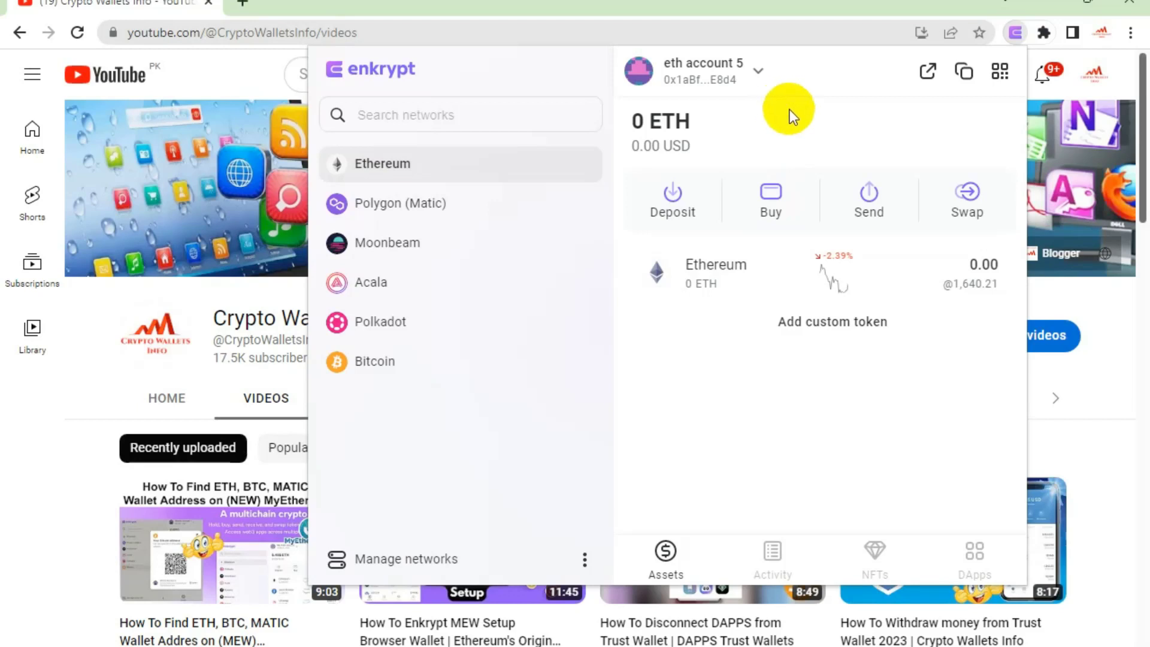
# - Reopen the account list to confirm eth account 5 is active among five Ethereum accounts
pyautogui.click(758, 72)
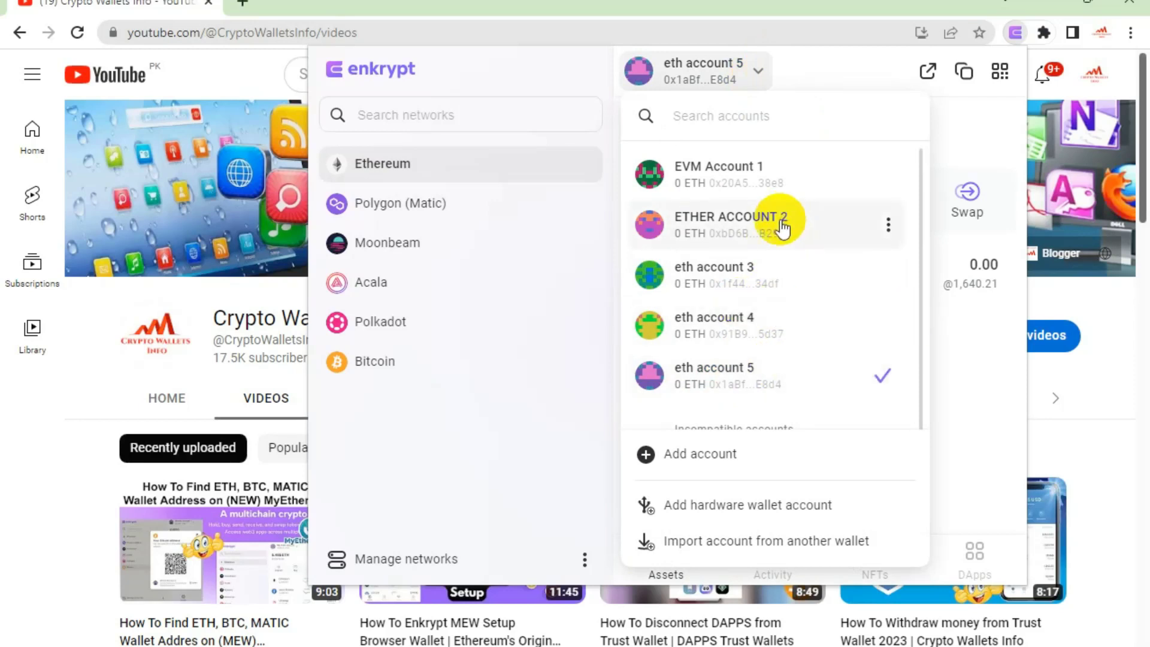
# - Collapse the account dropdown, close the Chrome notification, and dismiss the Enkrypt popup
pyautogui.click(839, 63)
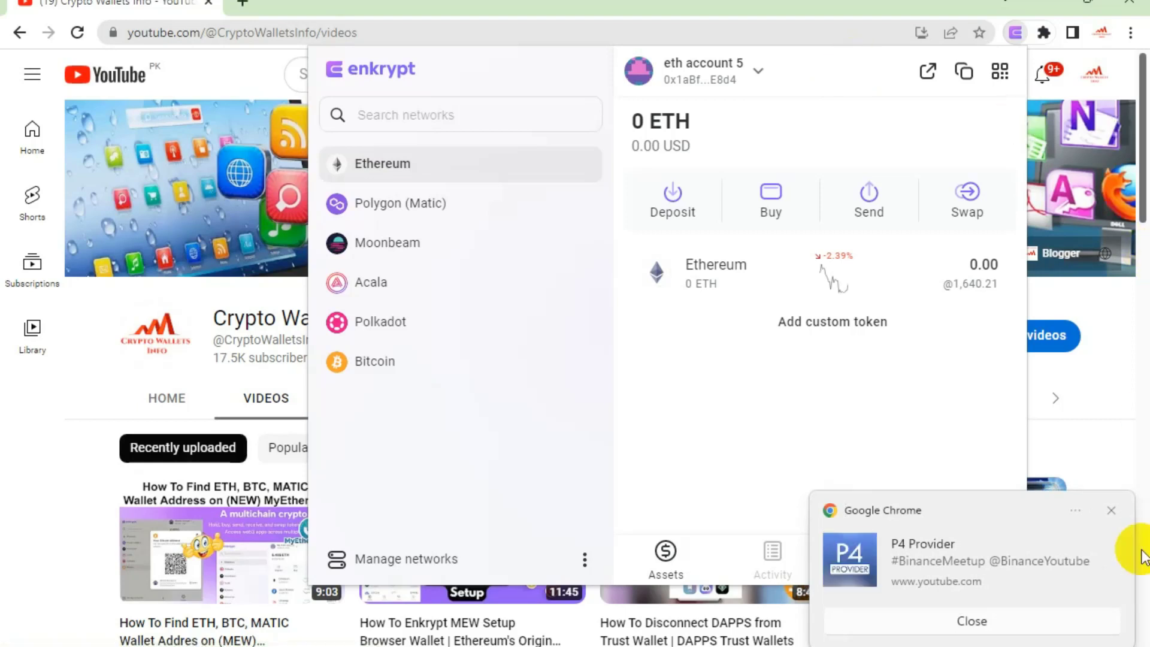
pyautogui.click(1112, 511)
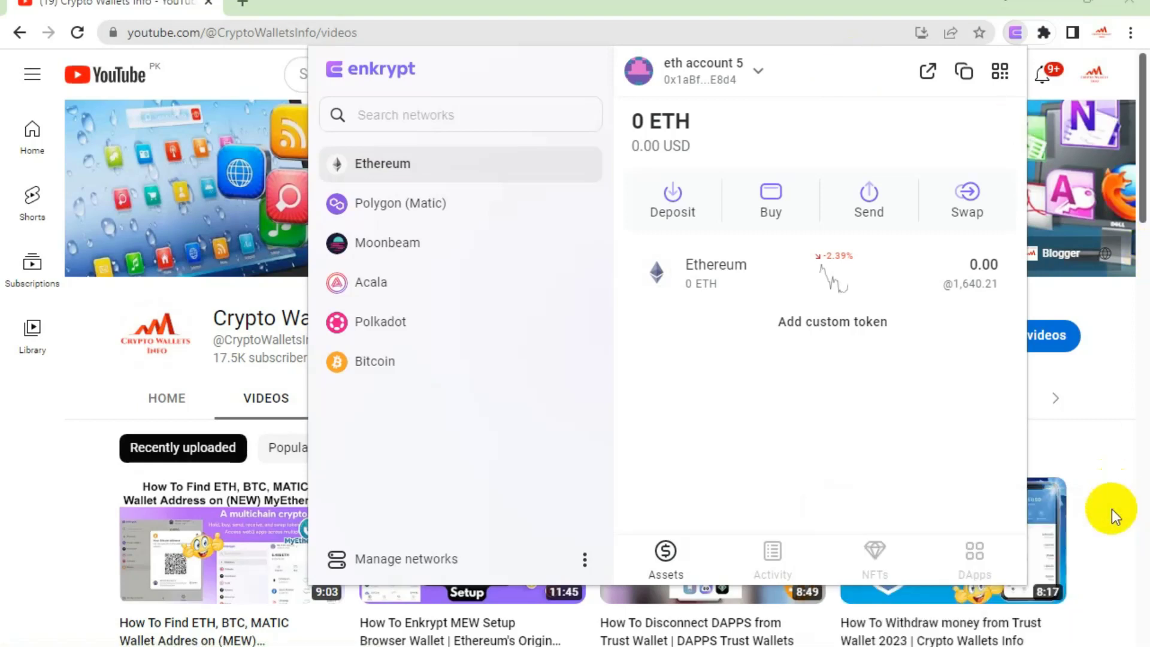
pyautogui.click(83, 394)
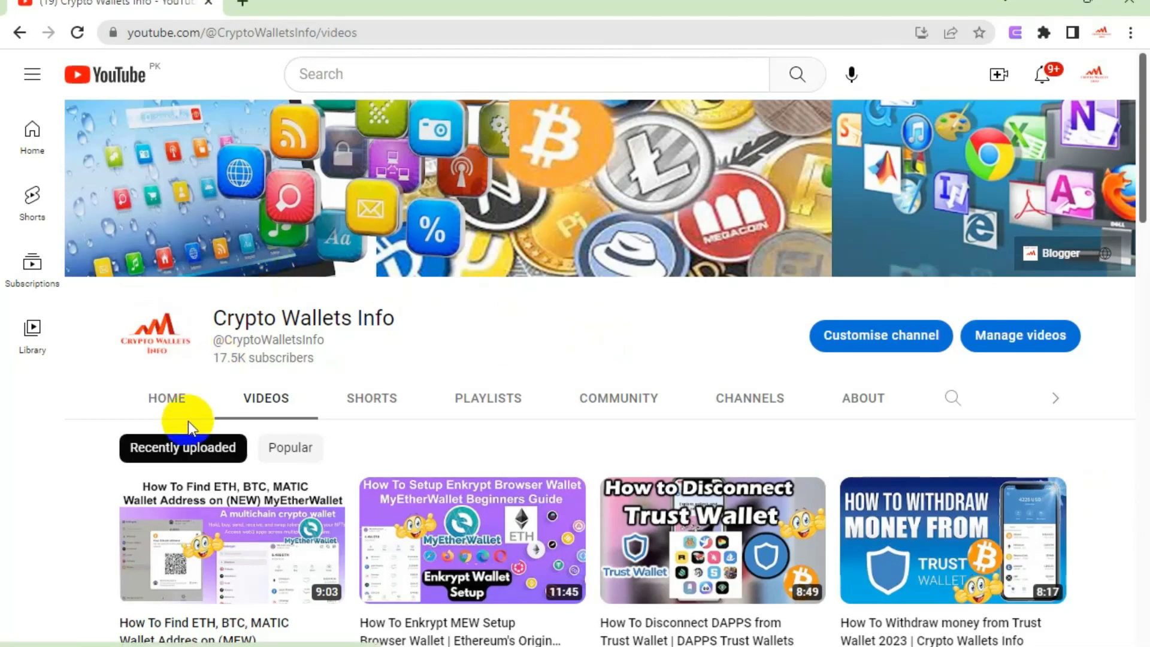
# - Go to the channel's Home tab, pause the featured video, and scroll to Shorts and recommendations
pyautogui.click(162, 400)
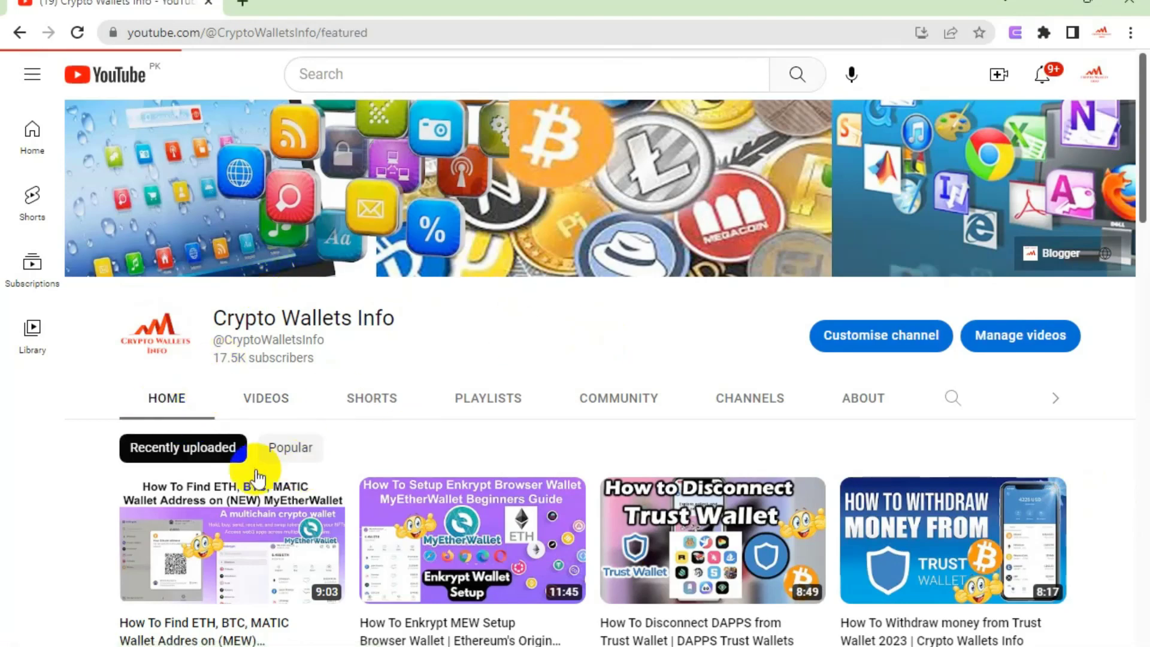
pyautogui.click(144, 639)
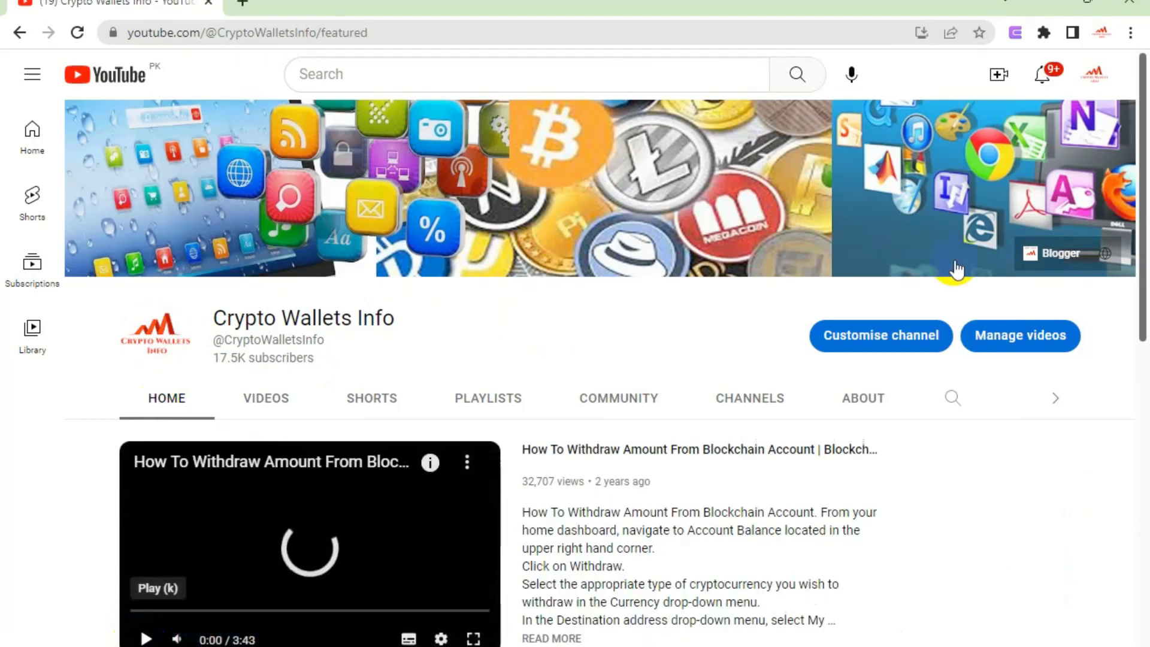
pyautogui.scroll(-2, 1146, 217)
pyautogui.moveTo(1145, 213); pyautogui.dragTo(1146, 506)
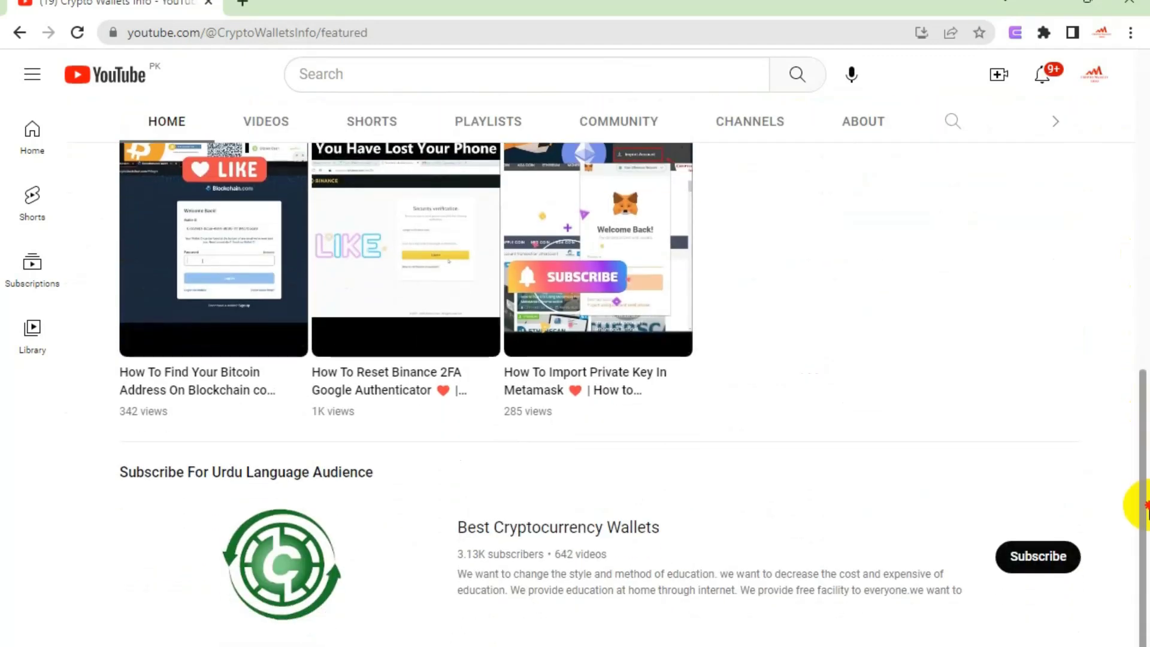